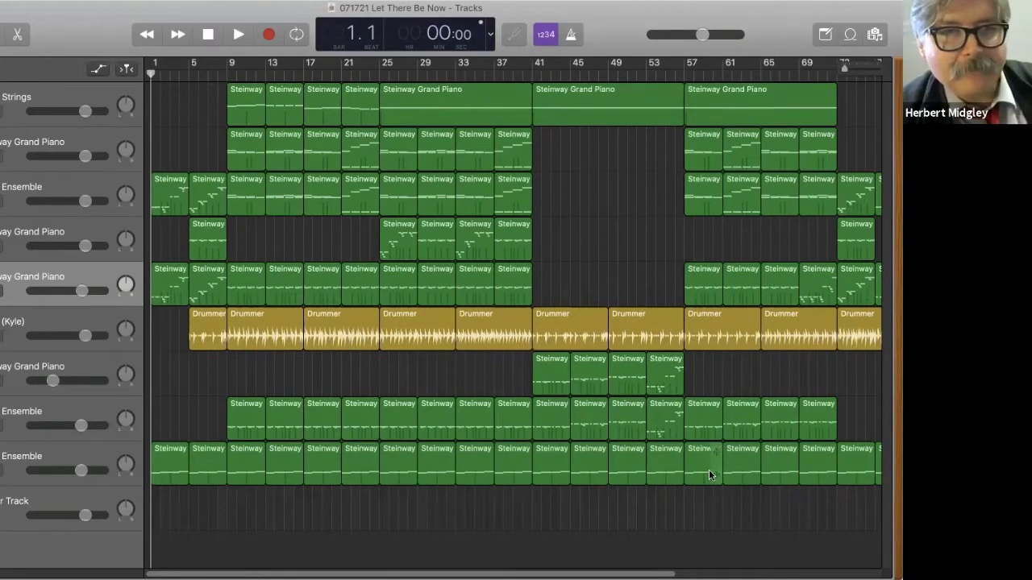
# - Play the arrangement from the beginning and stop around bar 16 (00:31)
pyautogui.press('space')
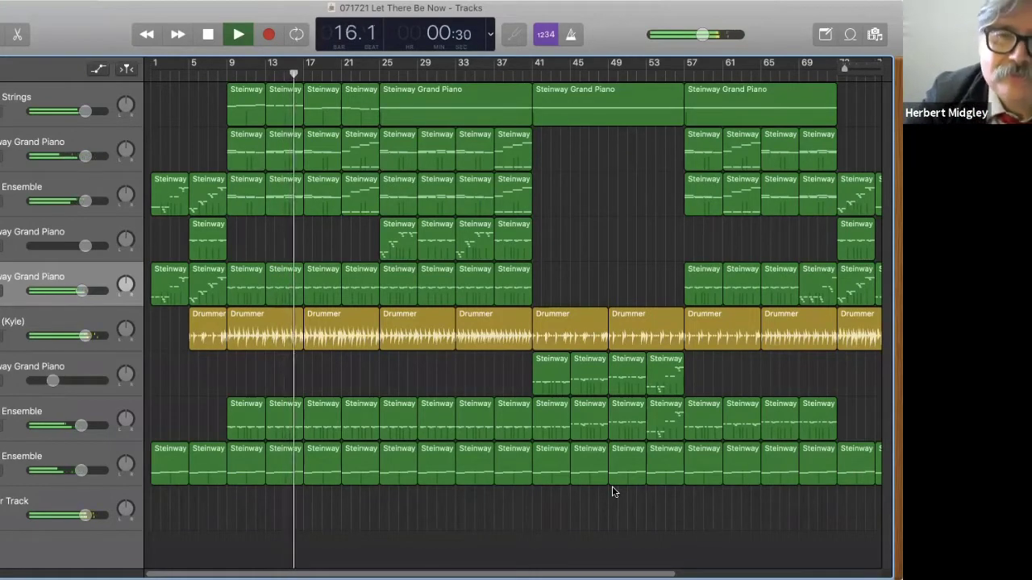
pyautogui.press('space')
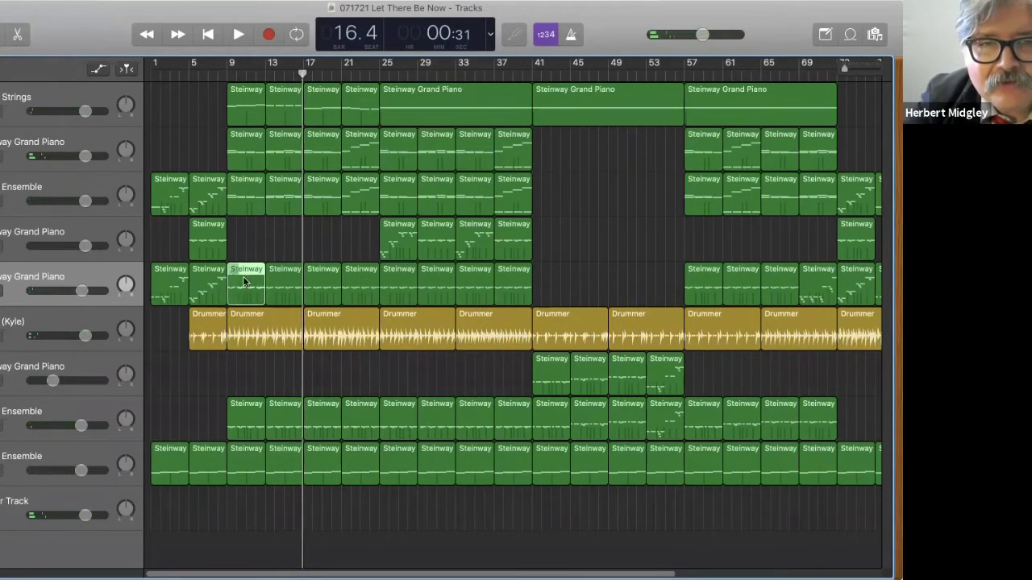
# - Show the selected piano region's notes in the Piano Roll and play the soloed Grand Piano track
pyautogui.press('e')
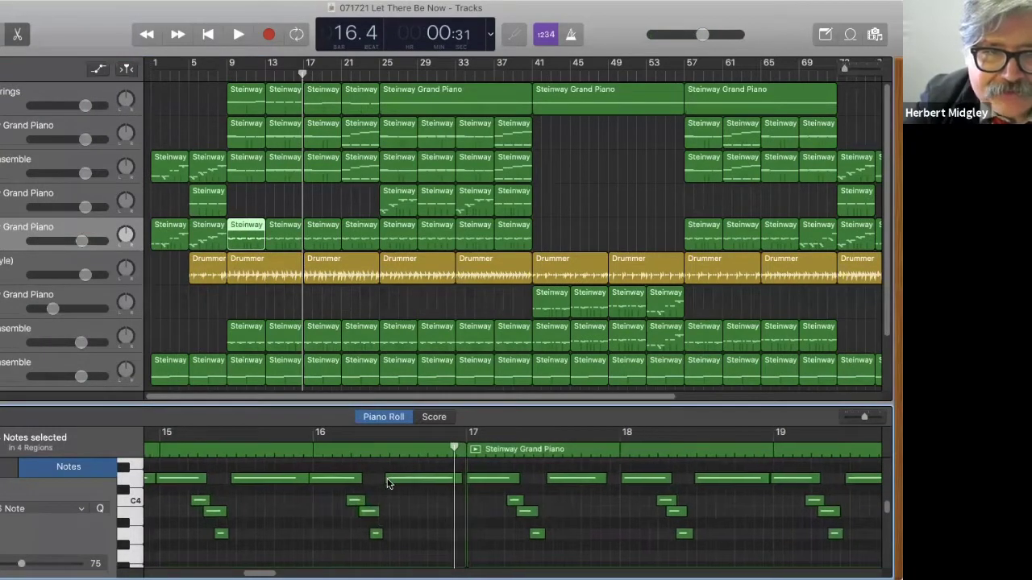
pyautogui.hscroll(3, 388, 483)
pyautogui.hscroll(-1, 443, 487)
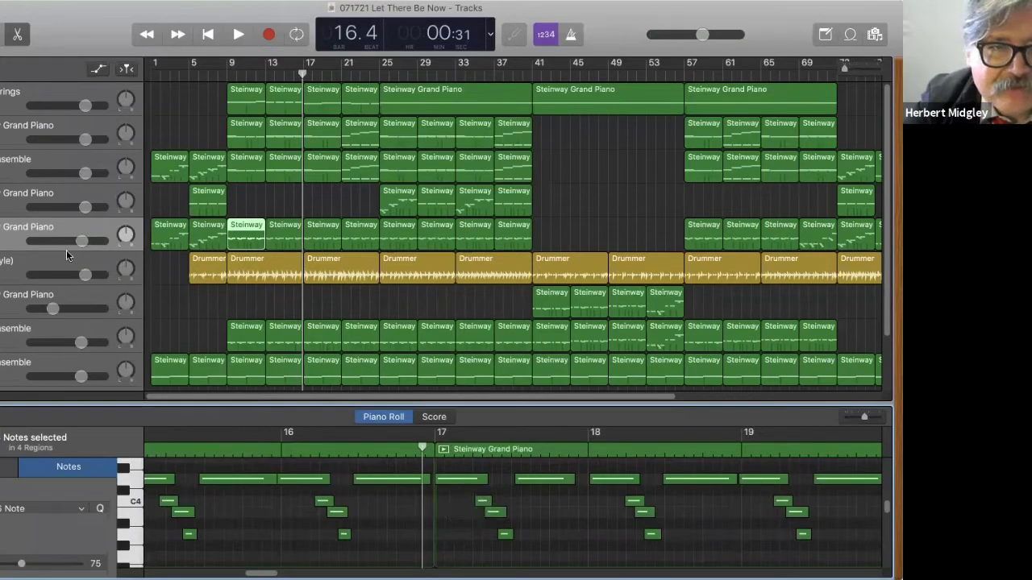
pyautogui.press('s')
pyautogui.press('space')
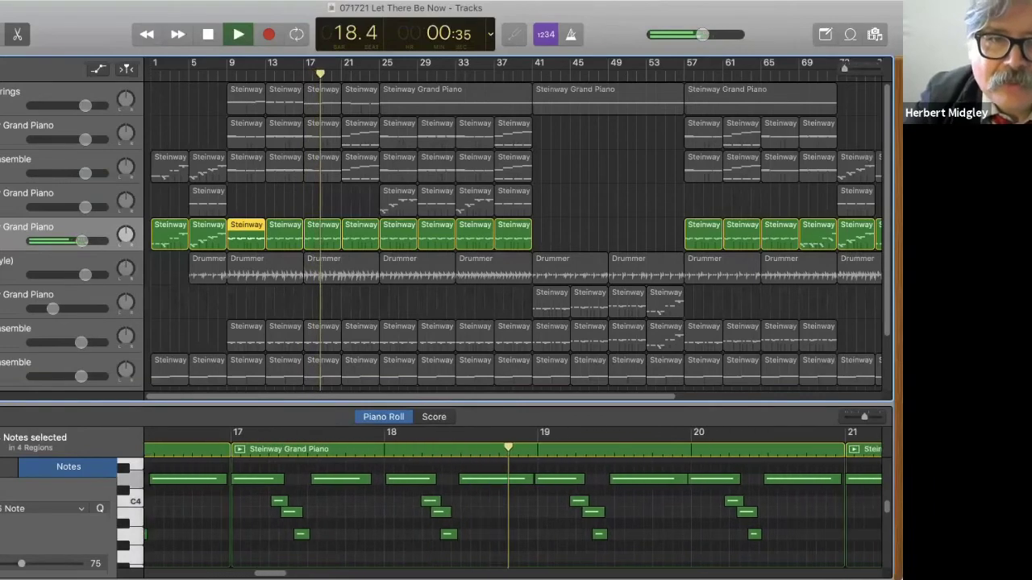
pyautogui.press('space')
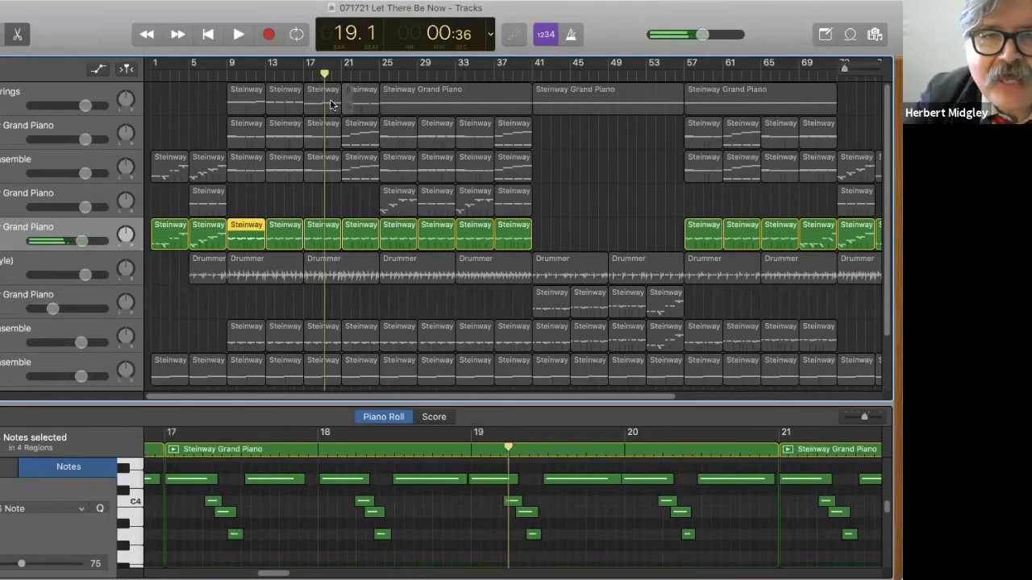
# - Return to bar 9, solo the upper Grand Piano track instead of Ensemble, and play
pyautogui.moveTo(323, 78); pyautogui.dragTo(229, 79)
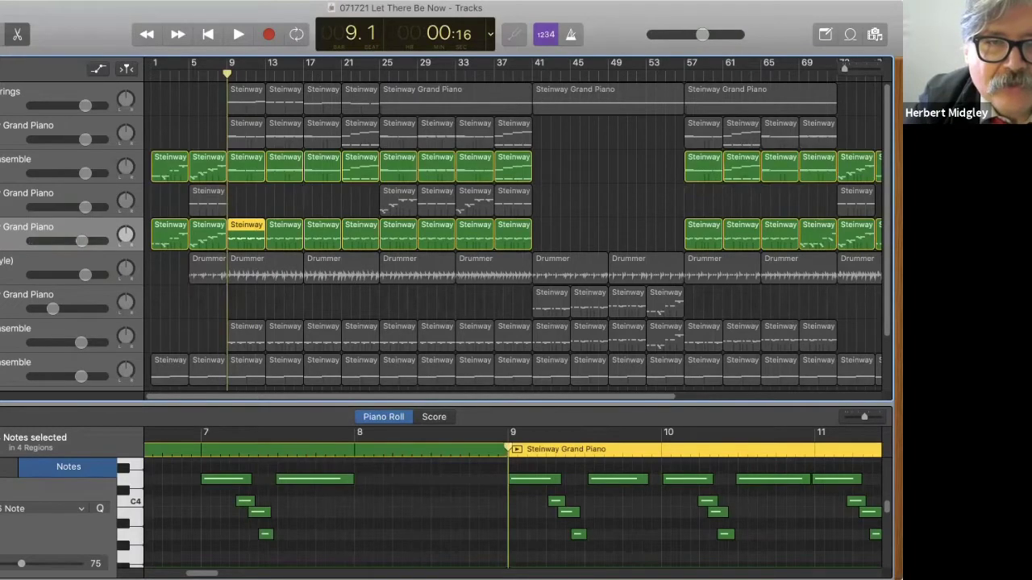
pyautogui.press('space')
pyautogui.press('space')
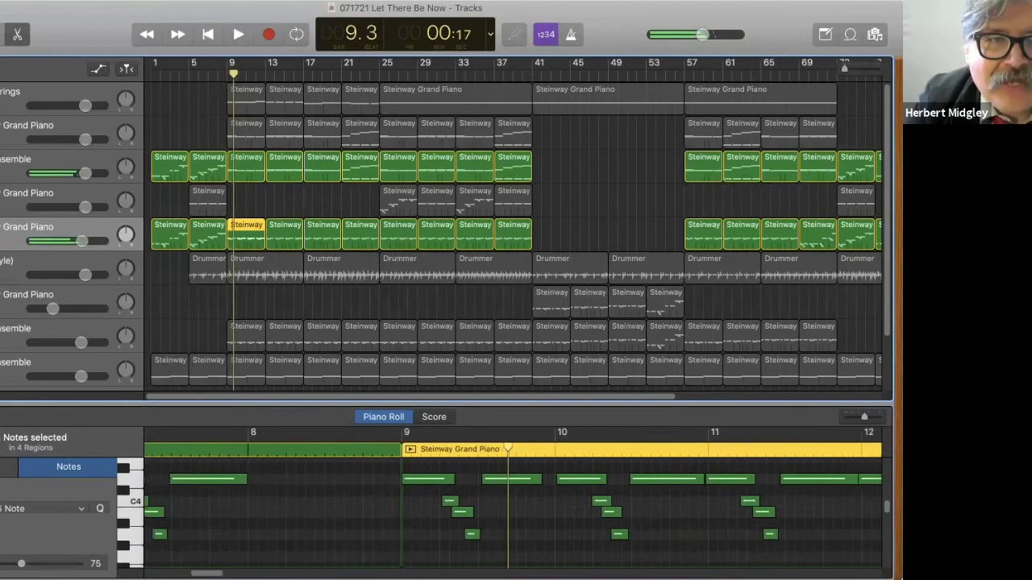
pyautogui.click(48, 226)
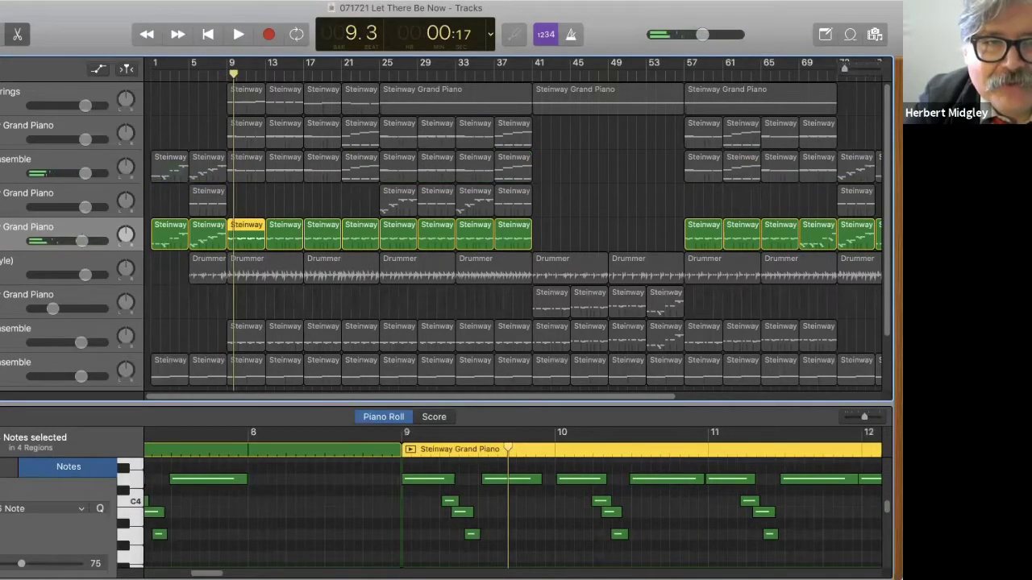
pyautogui.keyDown('shift'); pyautogui.click(48, 125); pyautogui.keyUp('shift')
pyautogui.press('space')
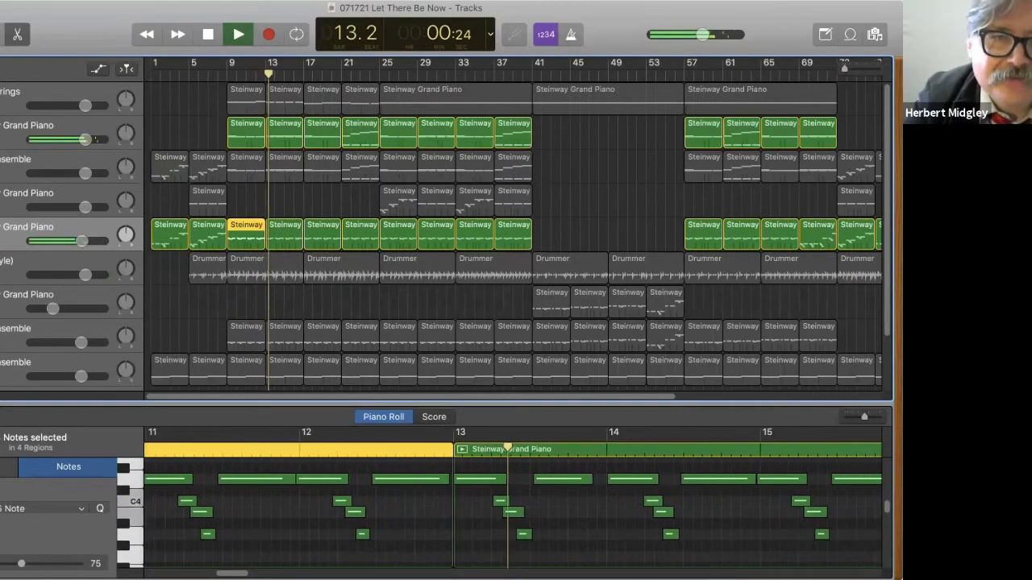
# - Add the bottom Ensemble track to the solo, play to bar 17, and return to bar 9
pyautogui.press('space')
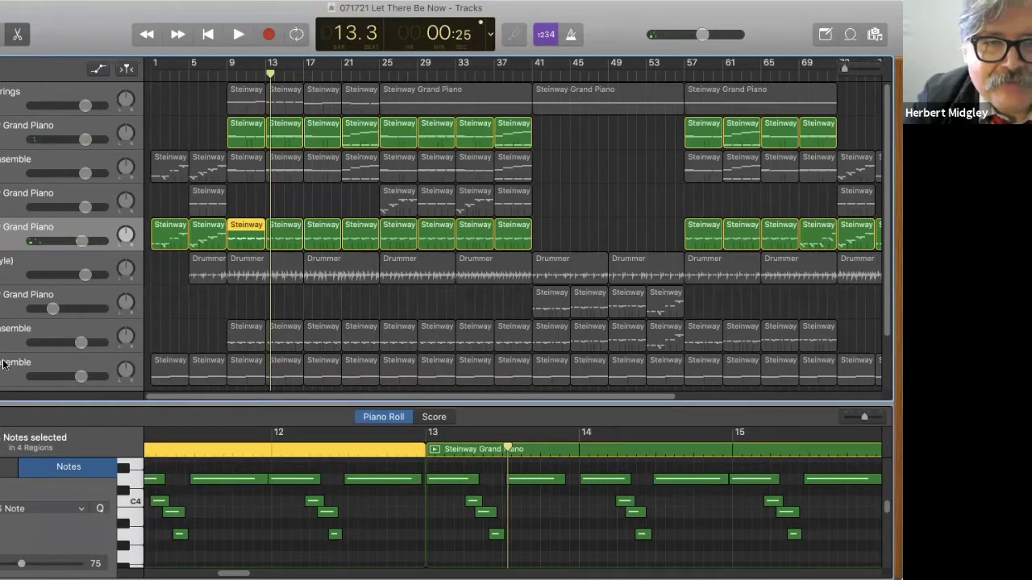
pyautogui.click(4, 364)
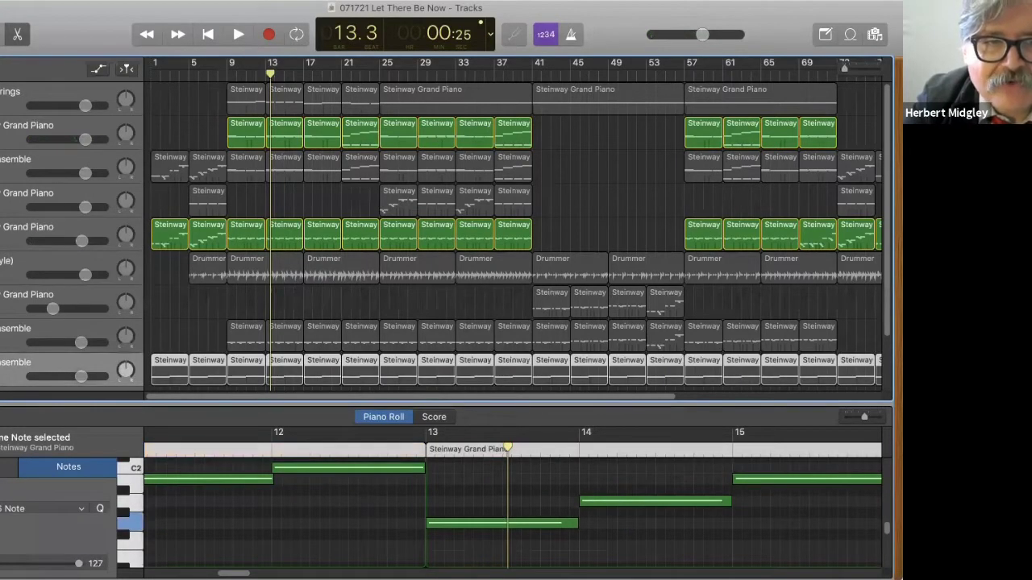
pyautogui.press('m')
pyautogui.press('space')
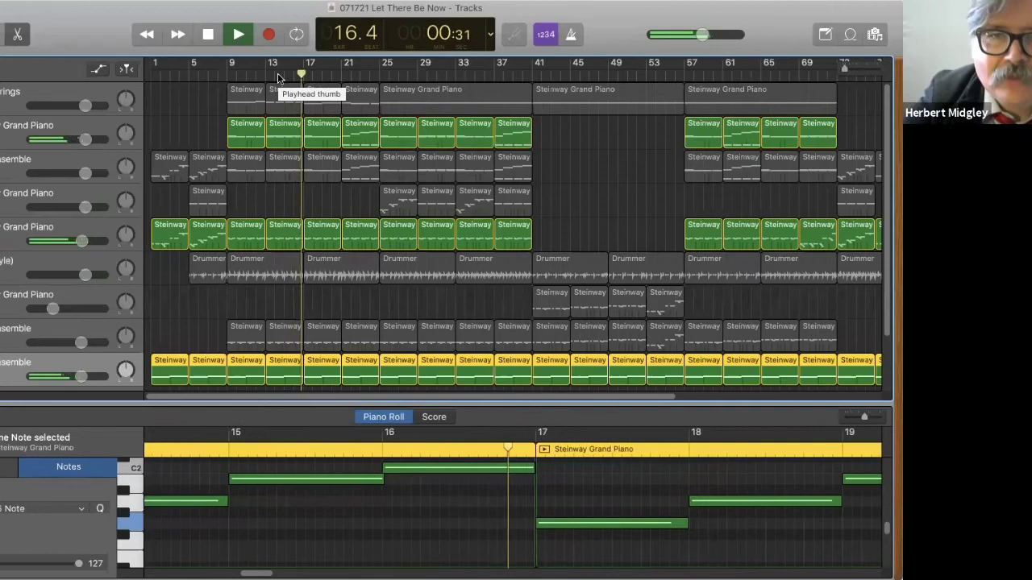
pyautogui.press('space')
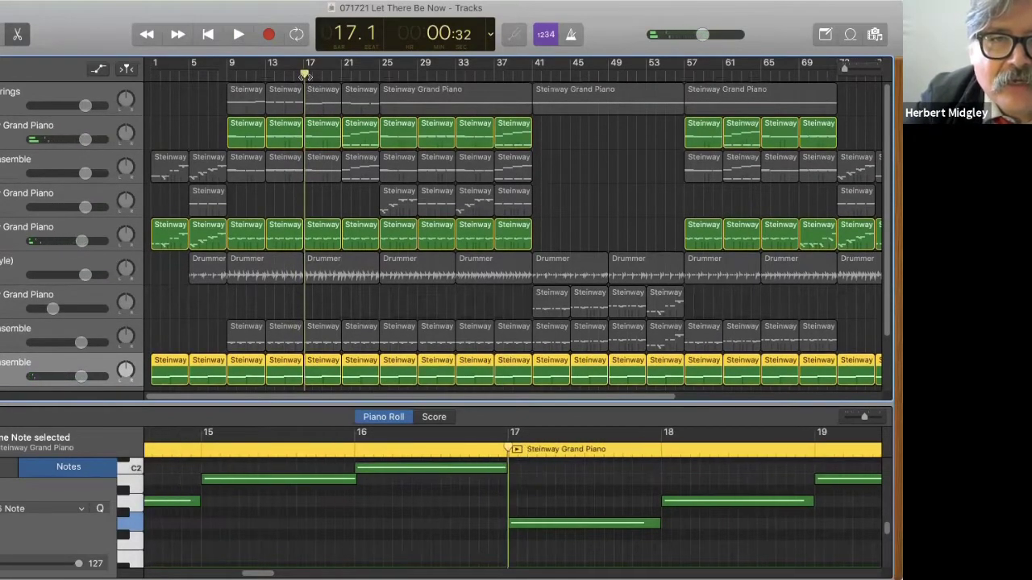
pyautogui.moveTo(308, 87); pyautogui.dragTo(228, 87)
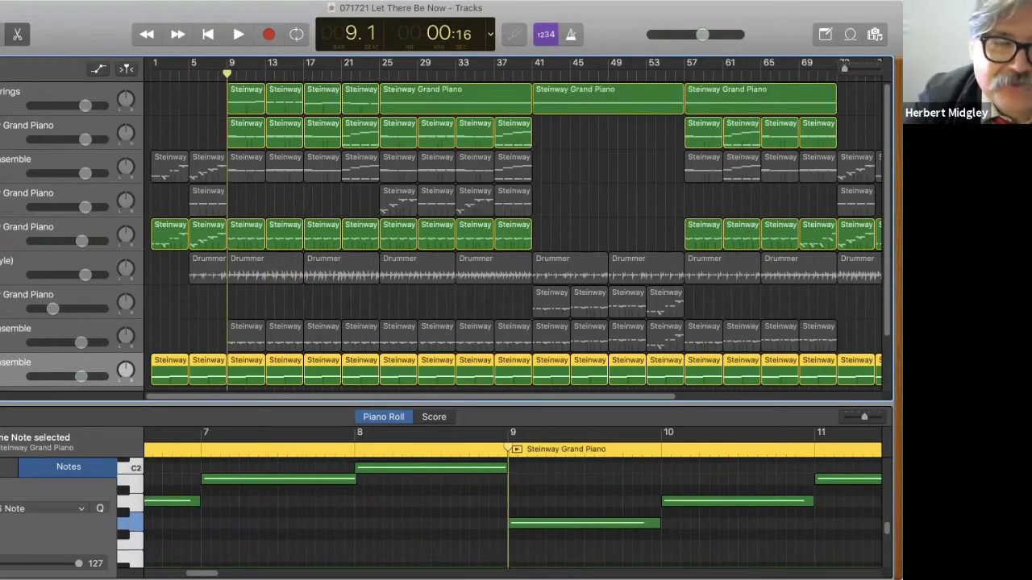
# - Play the soloed tracks from bar 9 and stop
pyautogui.press('space')
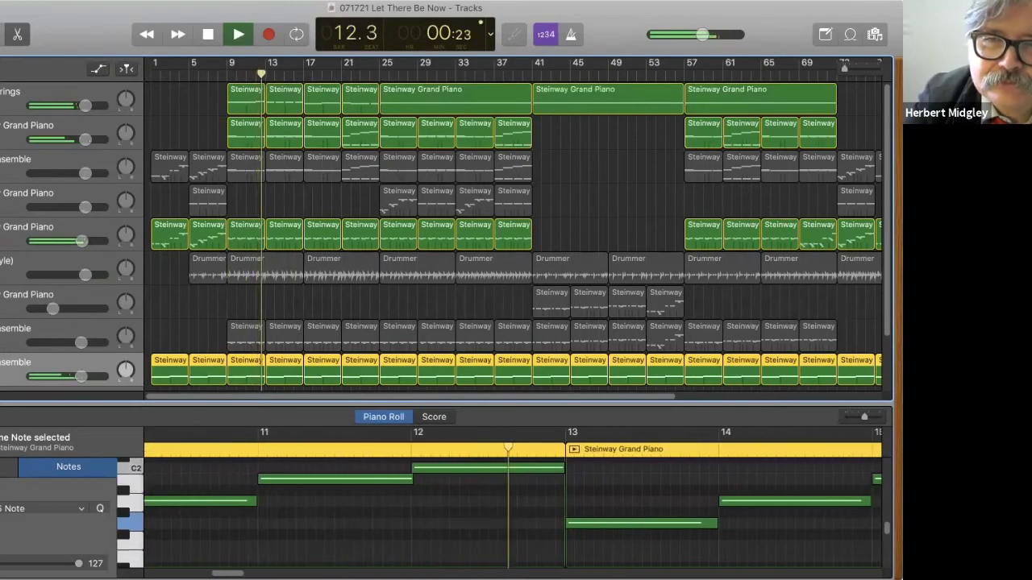
pyautogui.press('space')
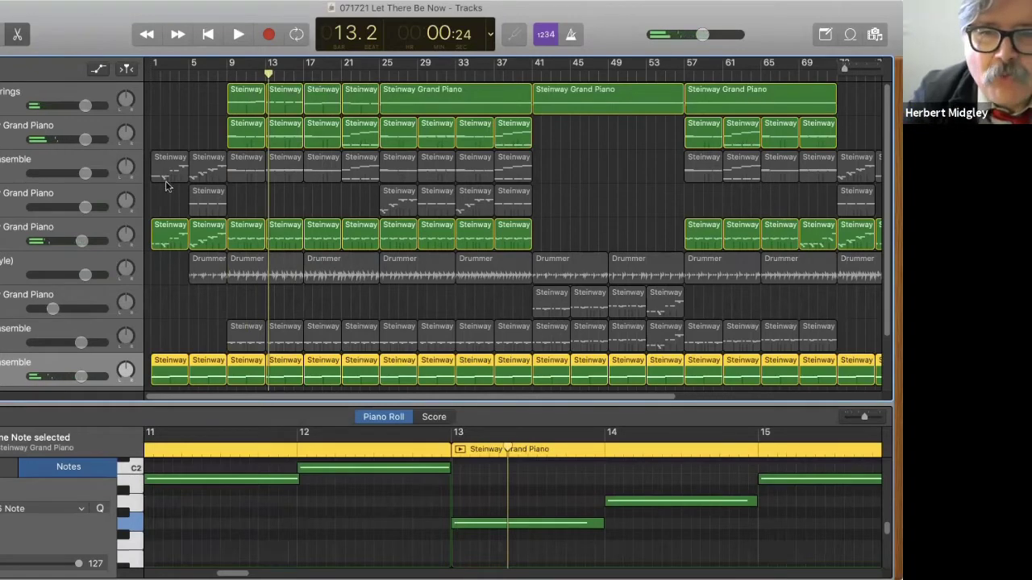
pyautogui.hscroll(5, 379, 243)
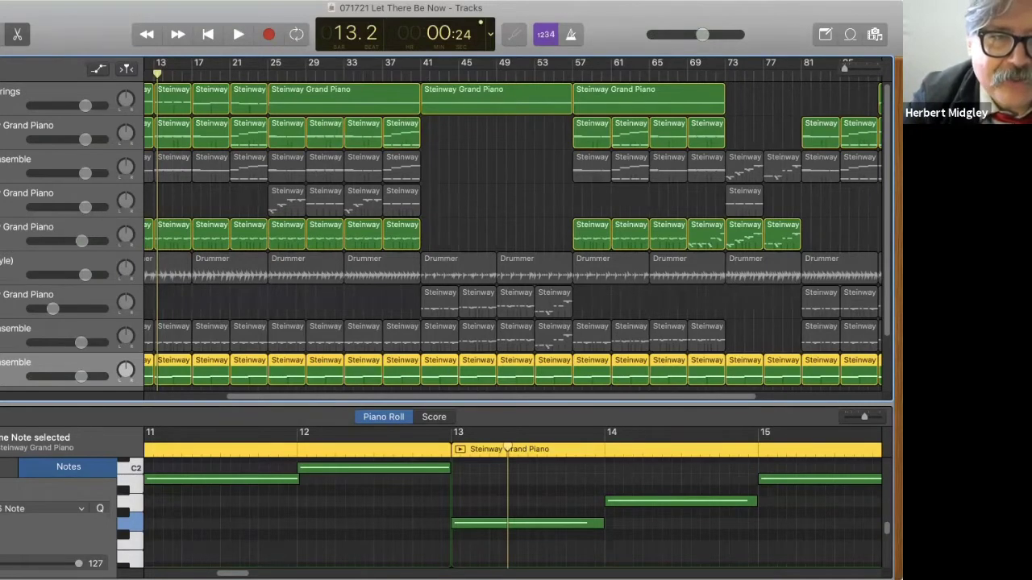
# - Clear all solos, play from bar 25 to bar 27, and select every region
pyautogui.press('m')
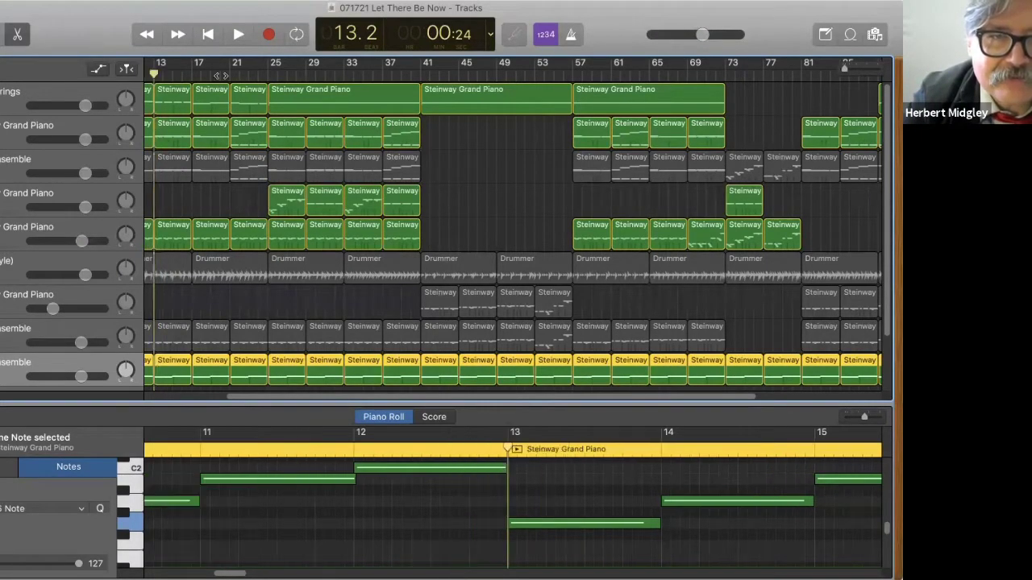
pyautogui.press('.')
pyautogui.press('.')
pyautogui.press('.')
pyautogui.press('.')
pyautogui.press('.')
pyautogui.press('.')
pyautogui.press('.')
pyautogui.press('.')
pyautogui.press('.')
pyautogui.press('.')
pyautogui.press('.')
pyautogui.press('.')
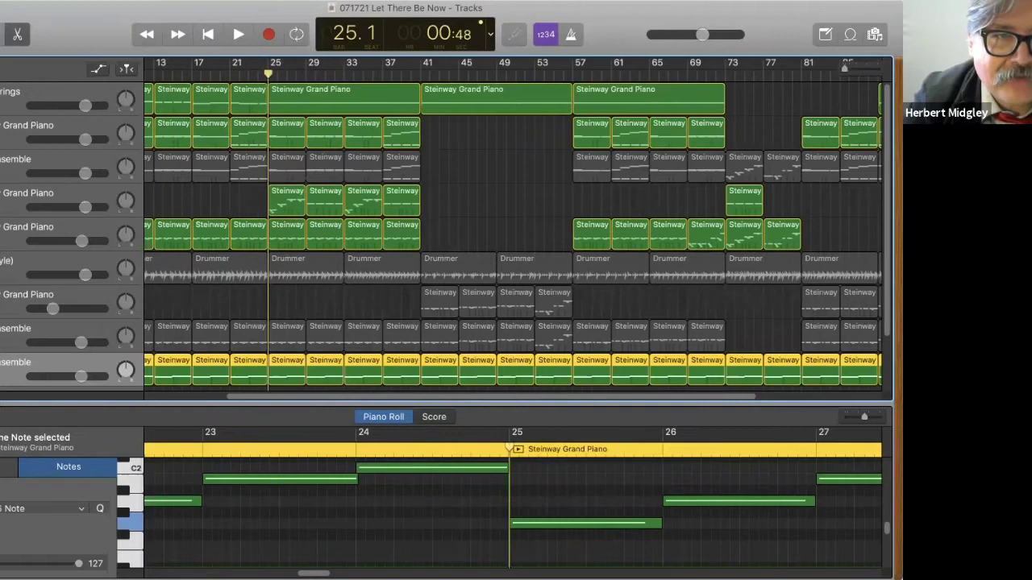
pyautogui.press('m')
pyautogui.press('m')
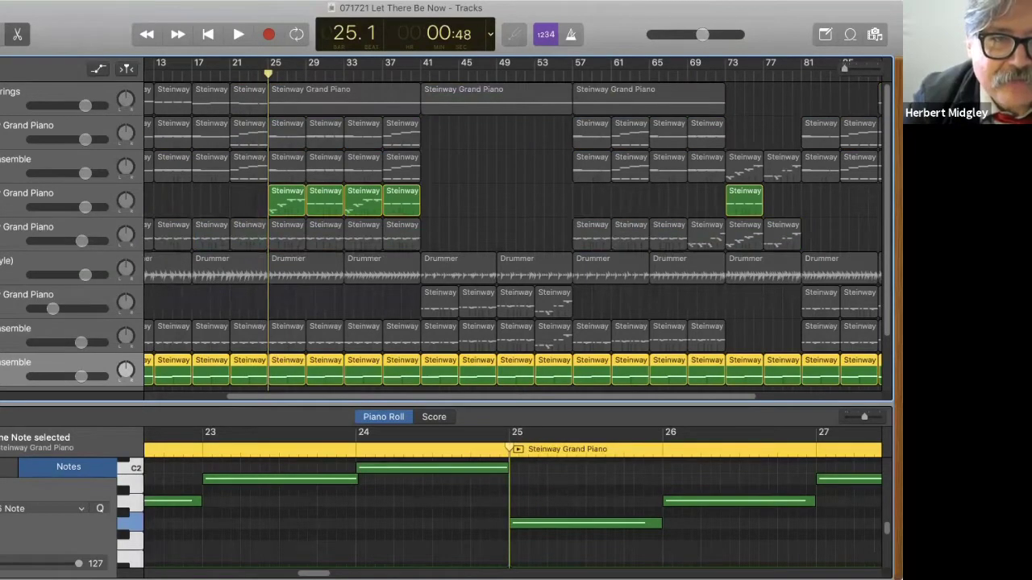
pyautogui.press('m')
pyautogui.press('space')
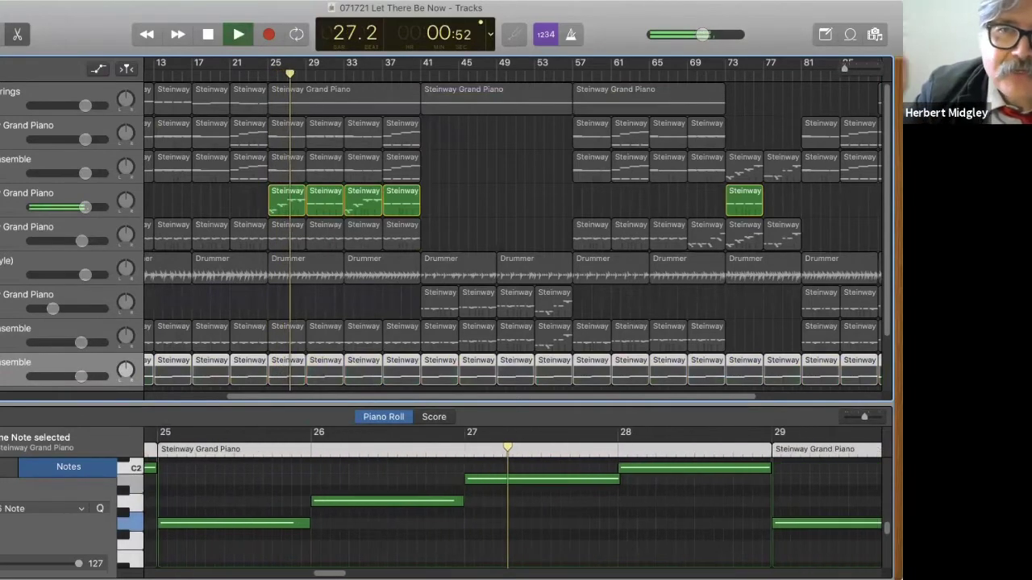
pyautogui.press('space')
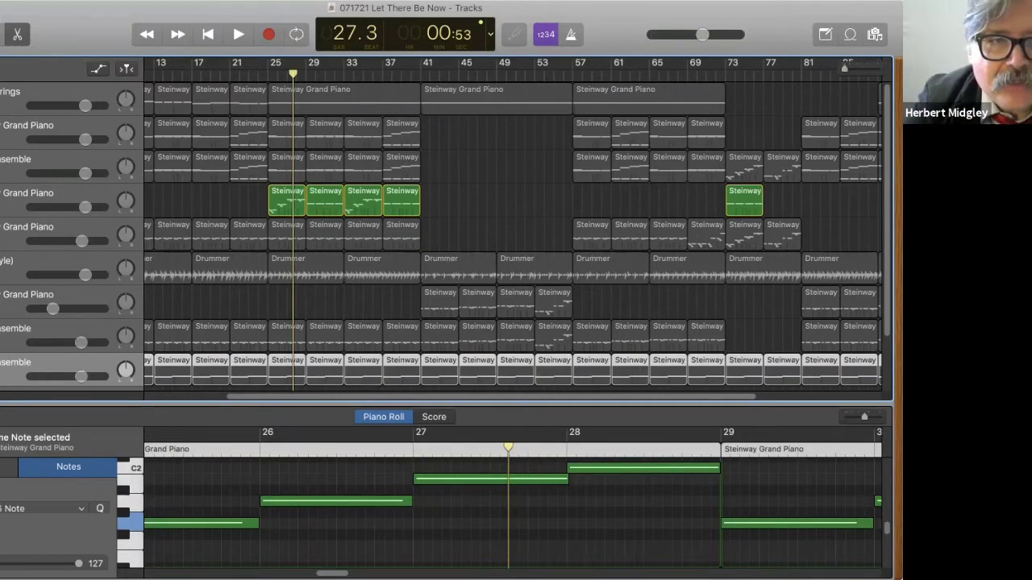
pyautogui.press('super+a')
# - Play the arrangement from bar 41 until about bar 43
pyautogui.hscroll(1, 347, 210)
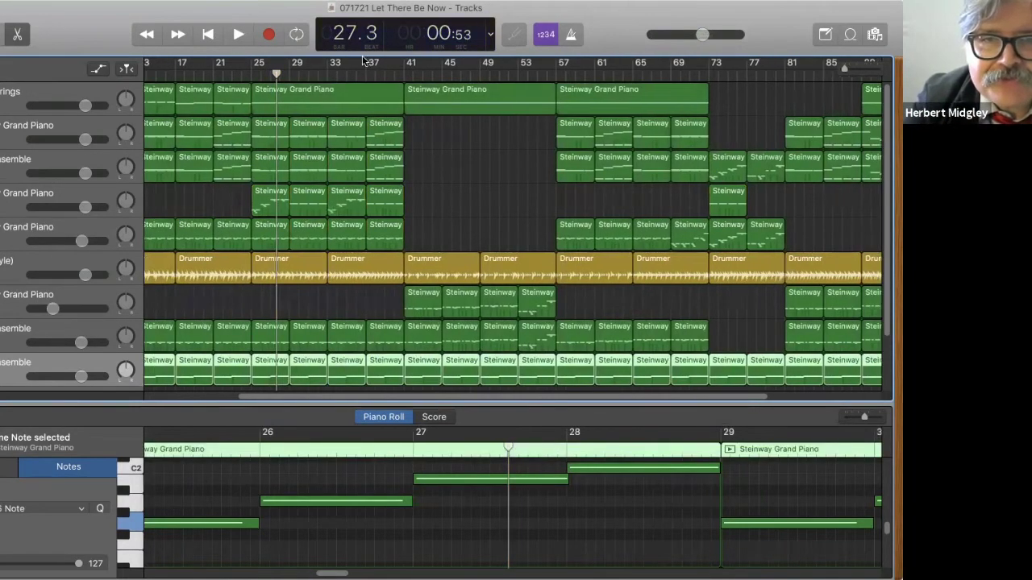
pyautogui.moveTo(276, 75); pyautogui.dragTo(404, 82)
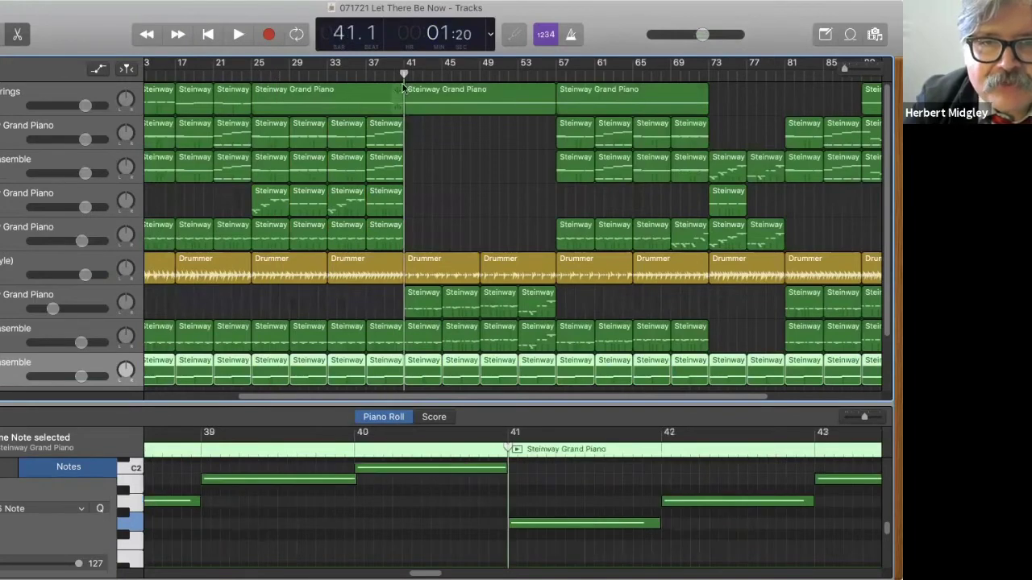
pyautogui.press('space')
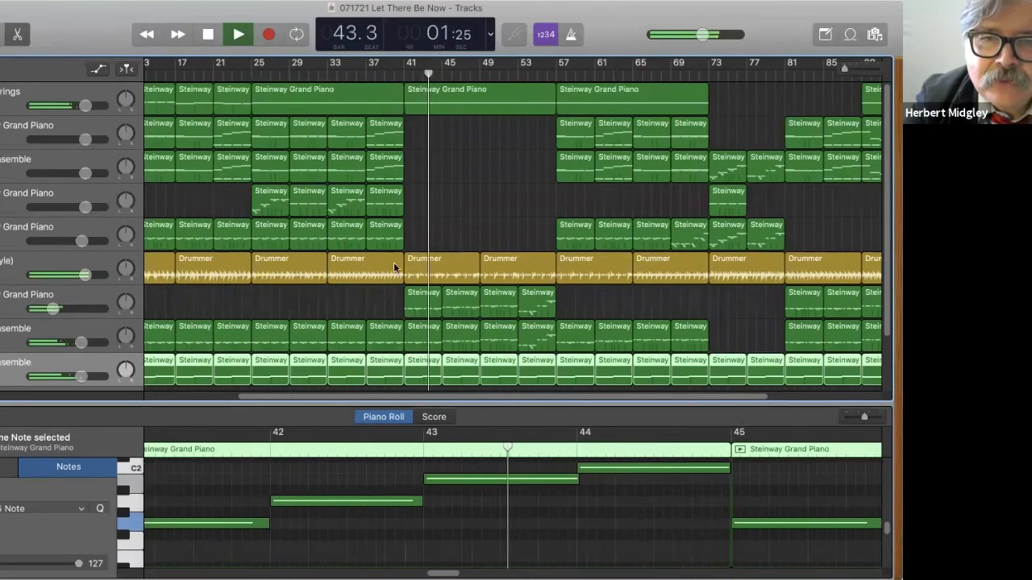
pyautogui.press('space')
# - Show the notes of the bar 41 Grand Piano region, then move ahead to bar 48
pyautogui.click(418, 304)
pyautogui.scroll(3, 424, 522)
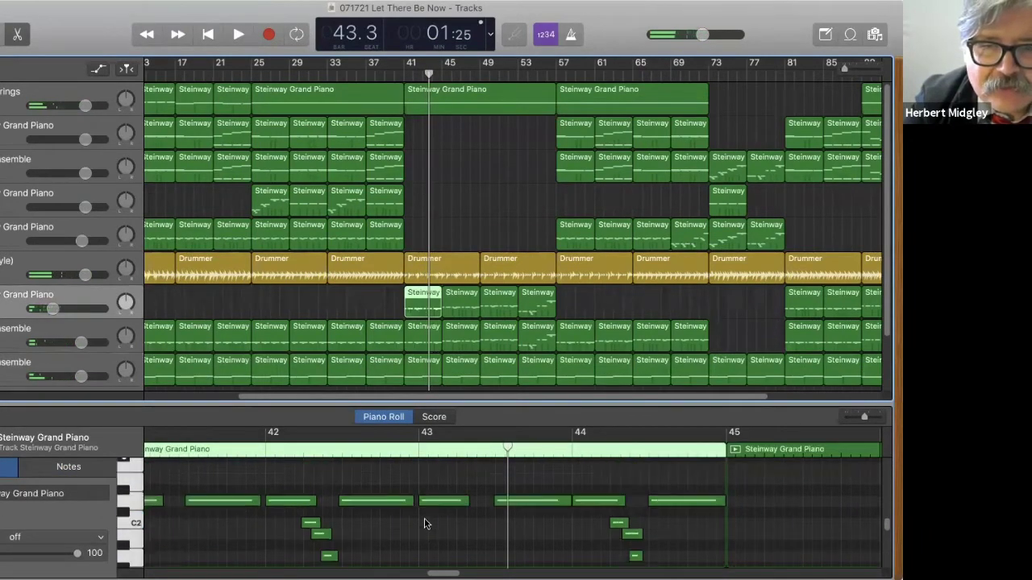
pyautogui.hscroll(-3, 428, 524)
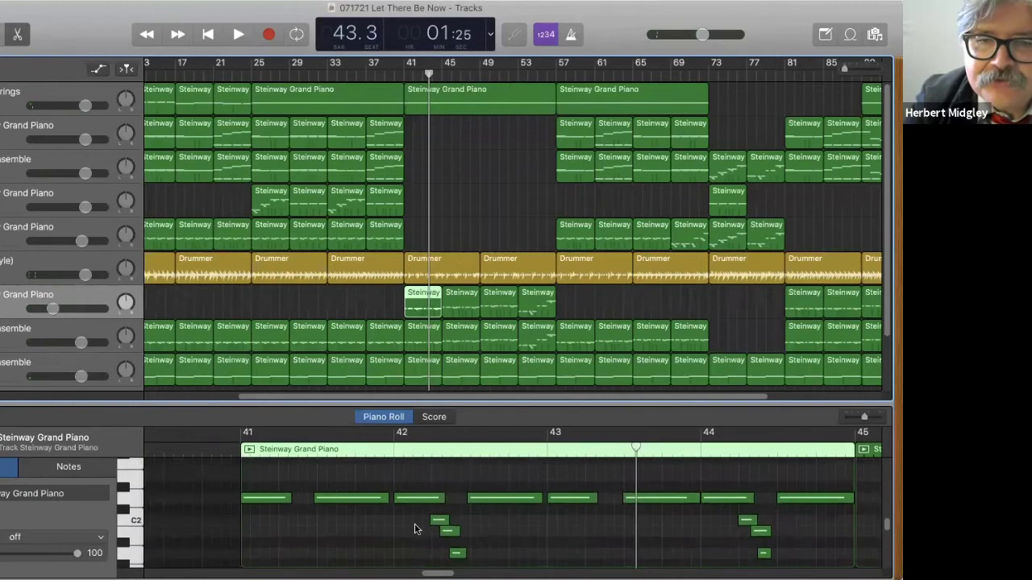
pyautogui.scroll(-2, 342, 489)
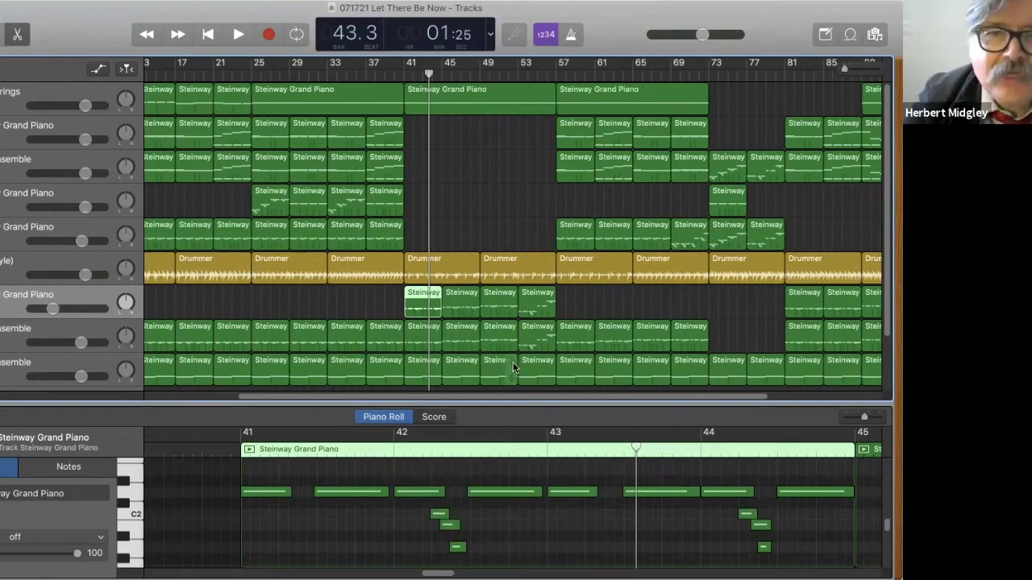
pyautogui.hscroll(8, 538, 286)
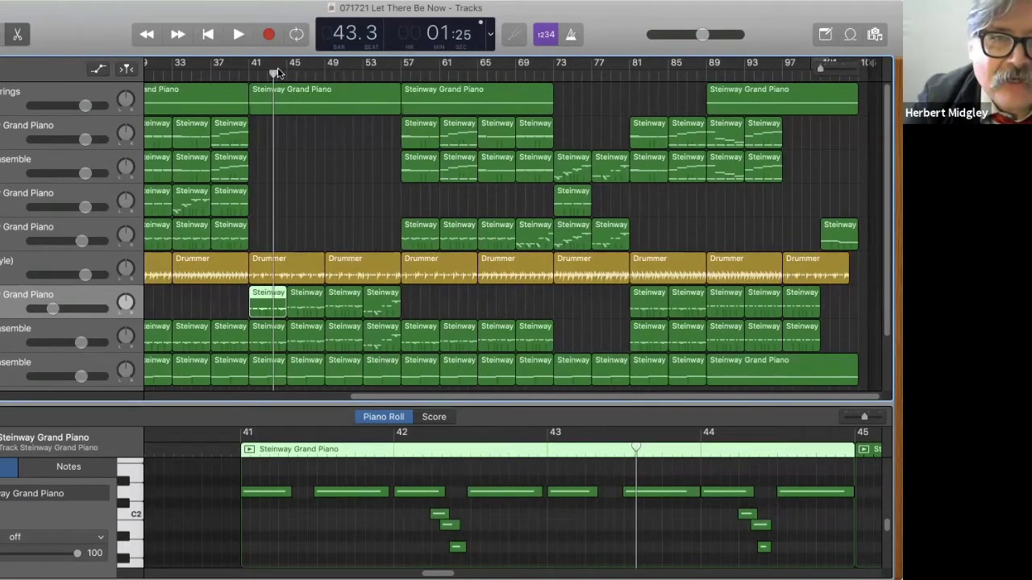
pyautogui.moveTo(274, 75); pyautogui.dragTo(317, 88)
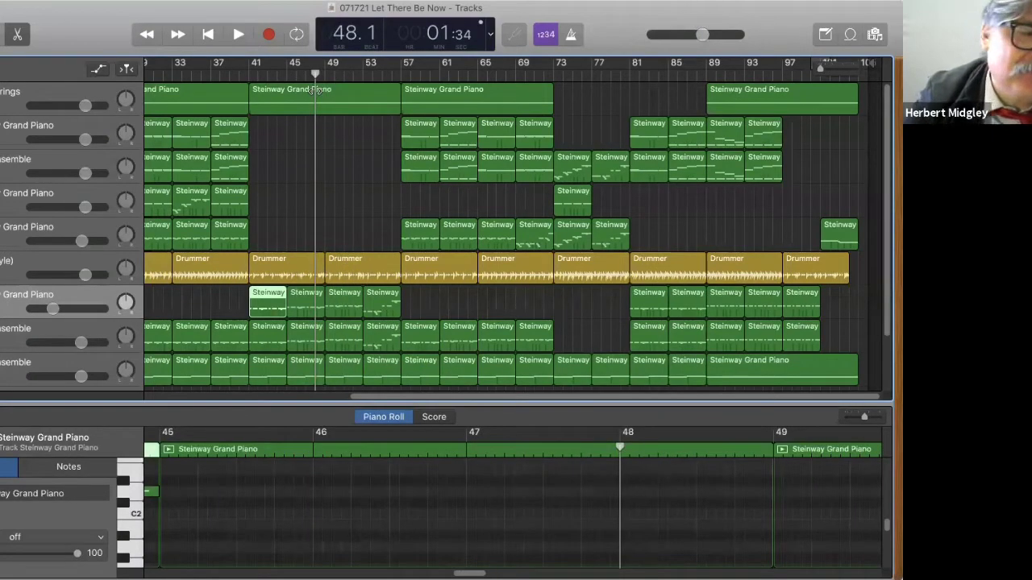
# - Select the Drummer track, then the lower Grand Piano track with its regions
pyautogui.click(3, 266)
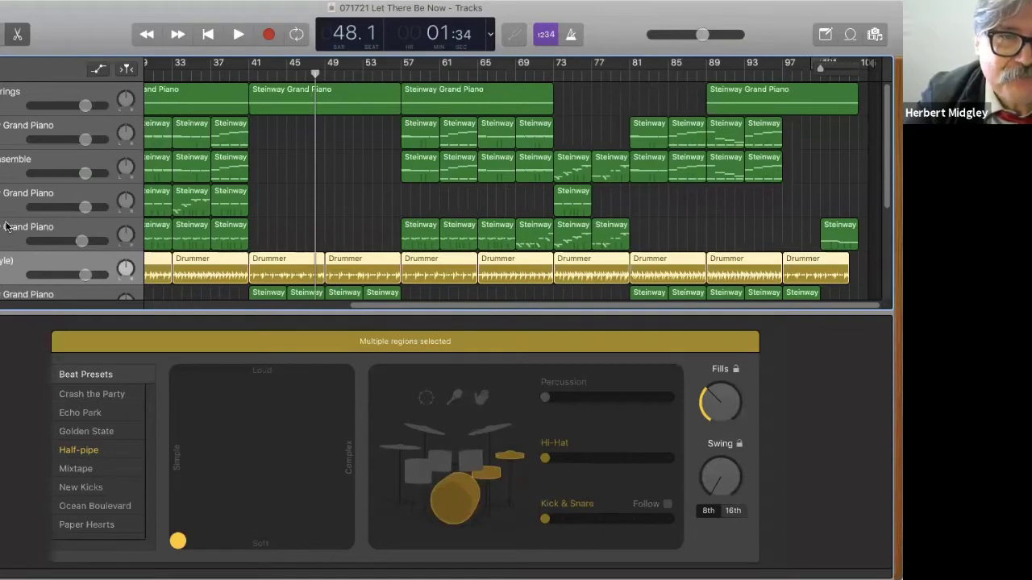
pyautogui.click(6, 227)
pyautogui.scroll(-2, 2, 349)
pyautogui.scroll(2, 1, 349)
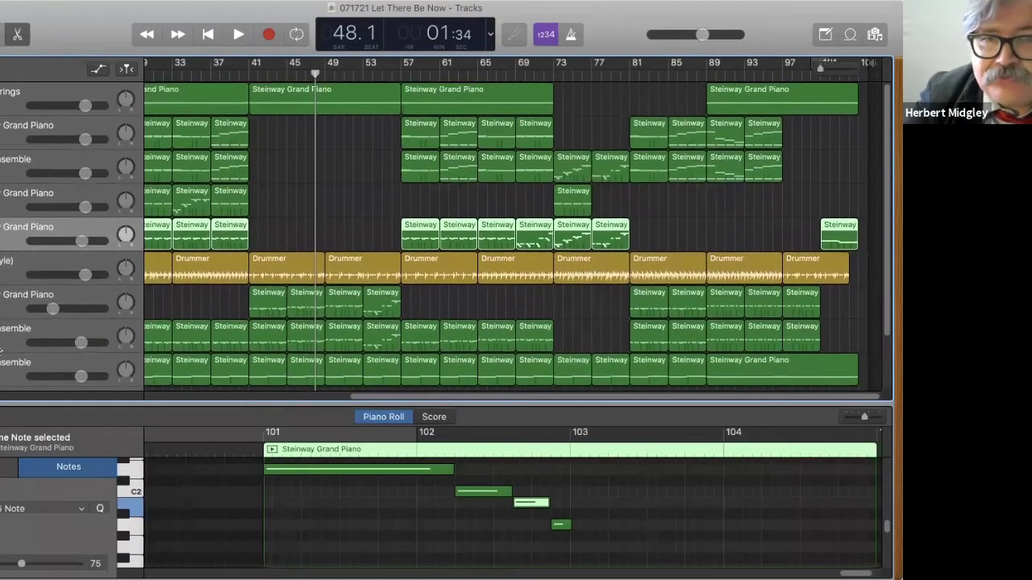
# - Play from bar 57, selecting the top track's long Grand Piano region, then stop
pyautogui.press('space')
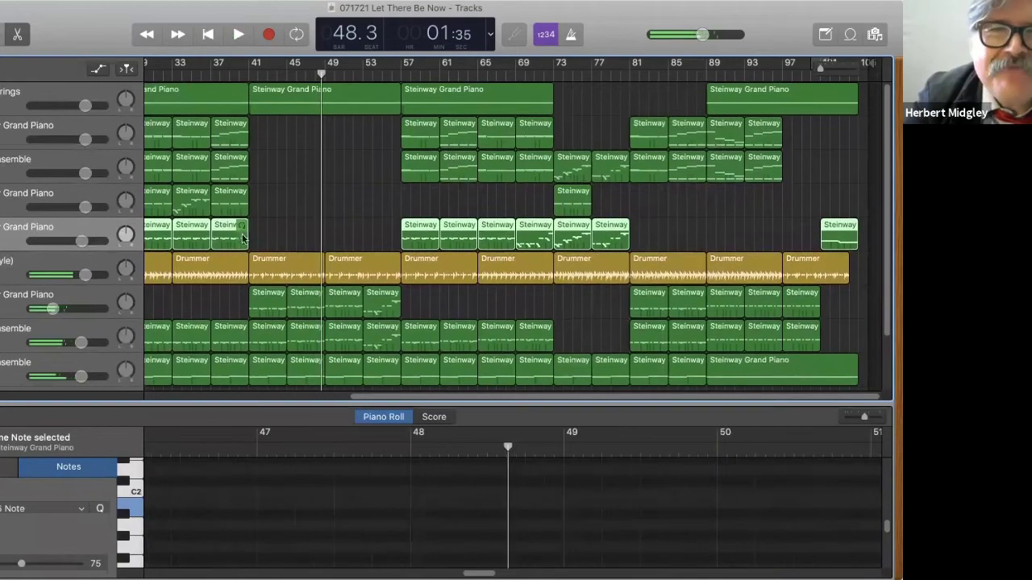
pyautogui.moveTo(323, 73); pyautogui.dragTo(402, 75)
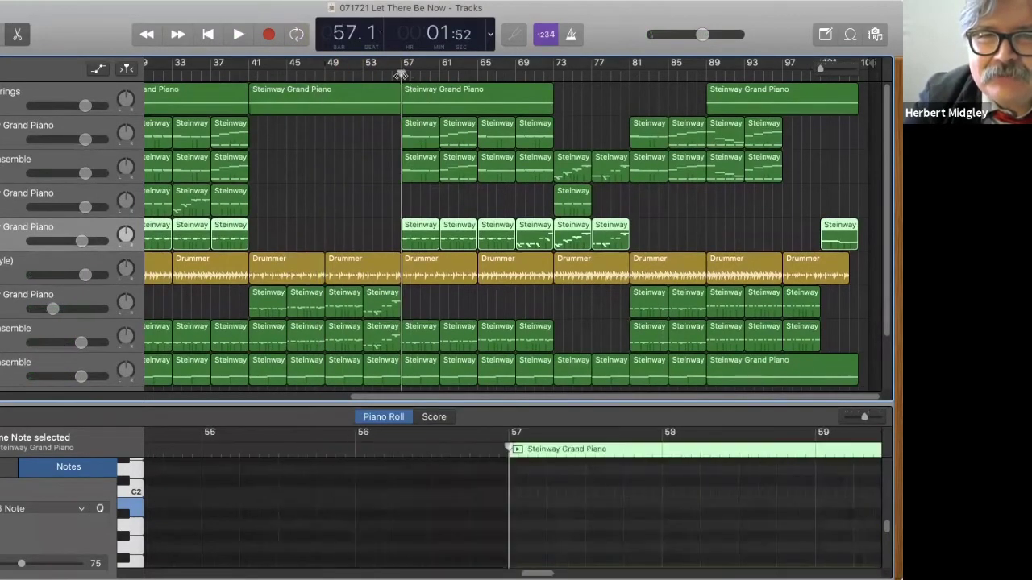
pyautogui.press('space')
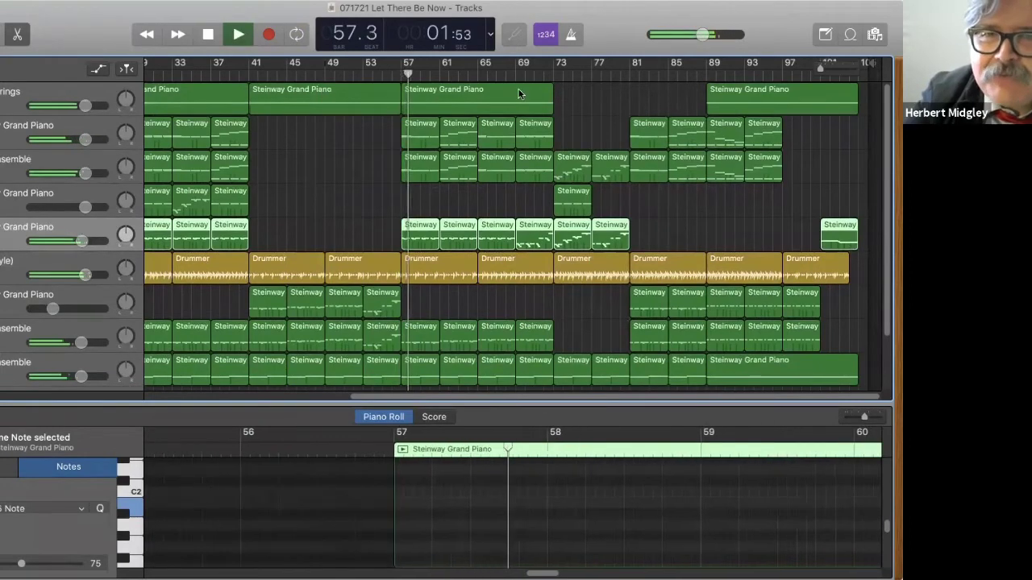
pyautogui.click(483, 97)
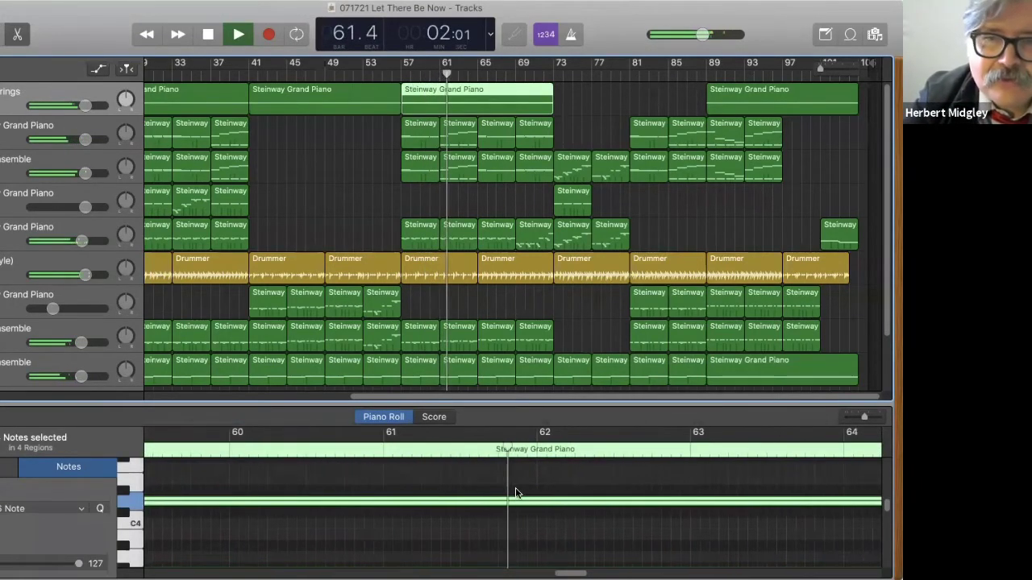
pyautogui.press('space')
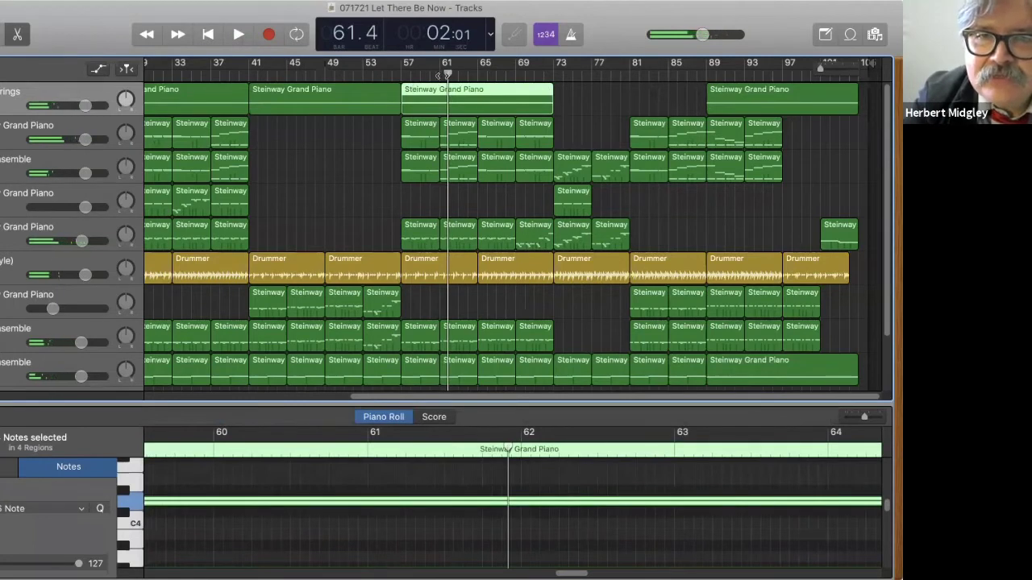
# - Play the second Grand Piano track briefly from bar 73, then from bar 81
pyautogui.click(554, 68)
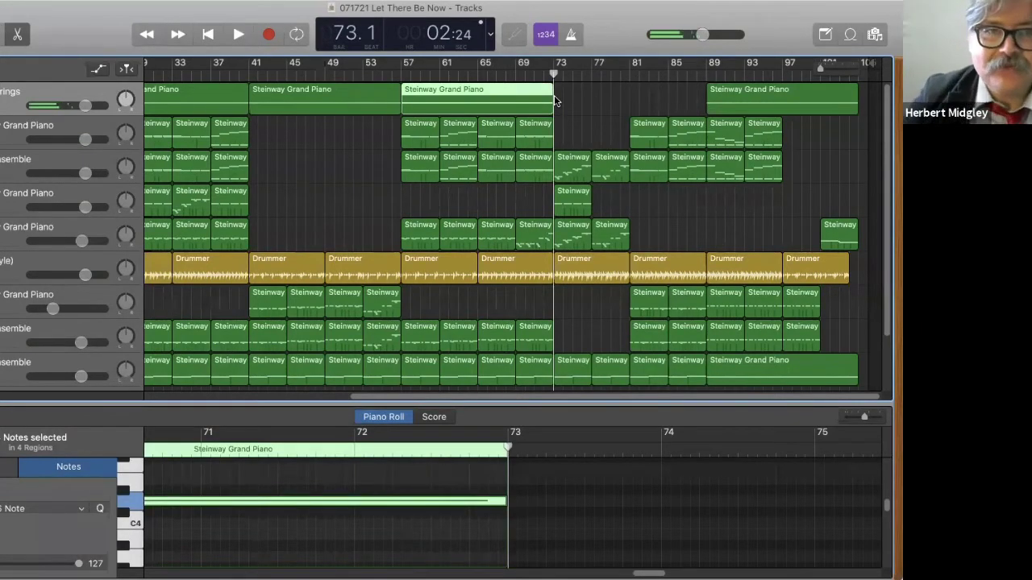
pyautogui.click(20, 126)
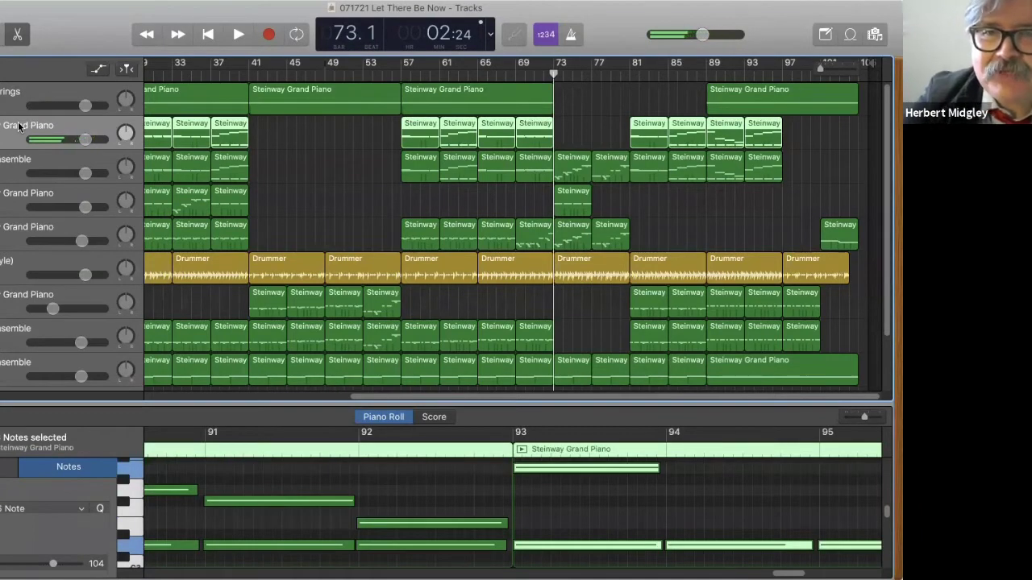
pyautogui.press('space')
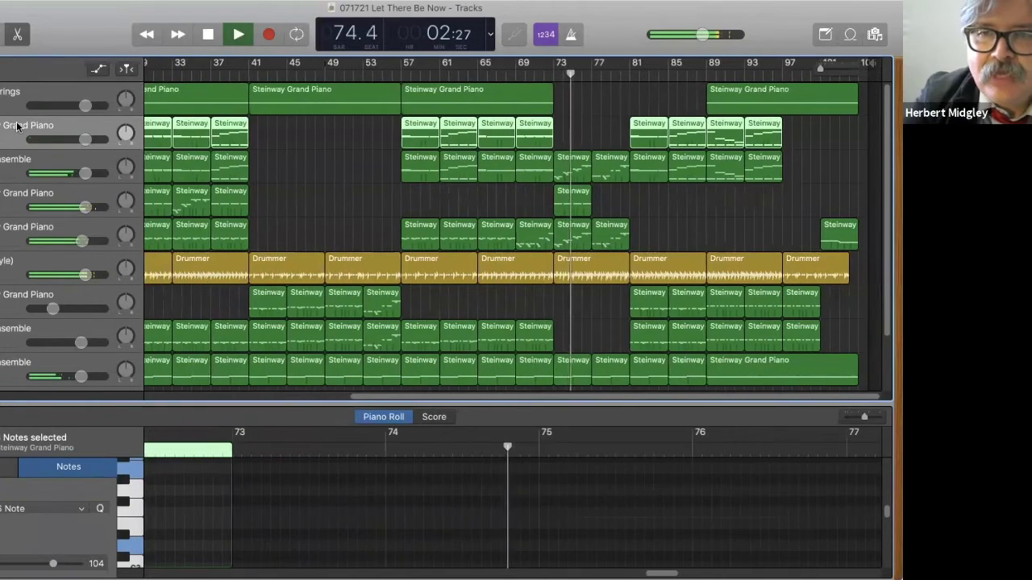
pyautogui.press('space')
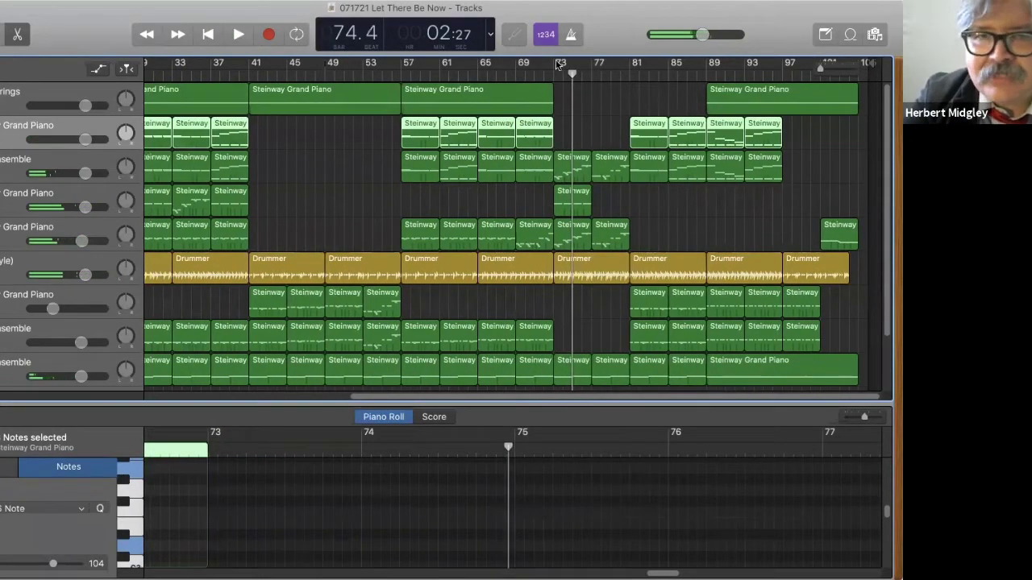
pyautogui.moveTo(574, 73); pyautogui.dragTo(630, 84)
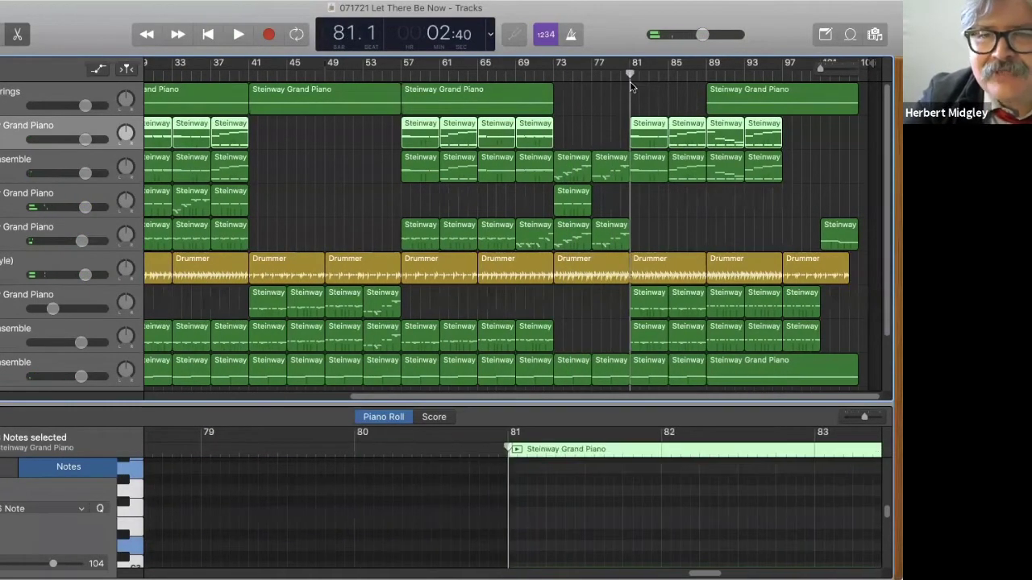
pyautogui.press('space')
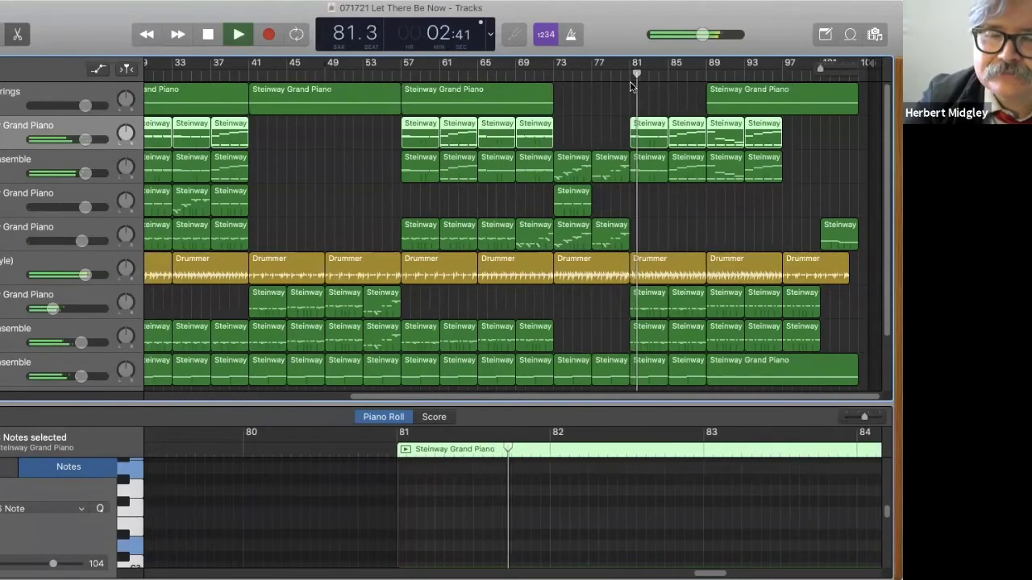